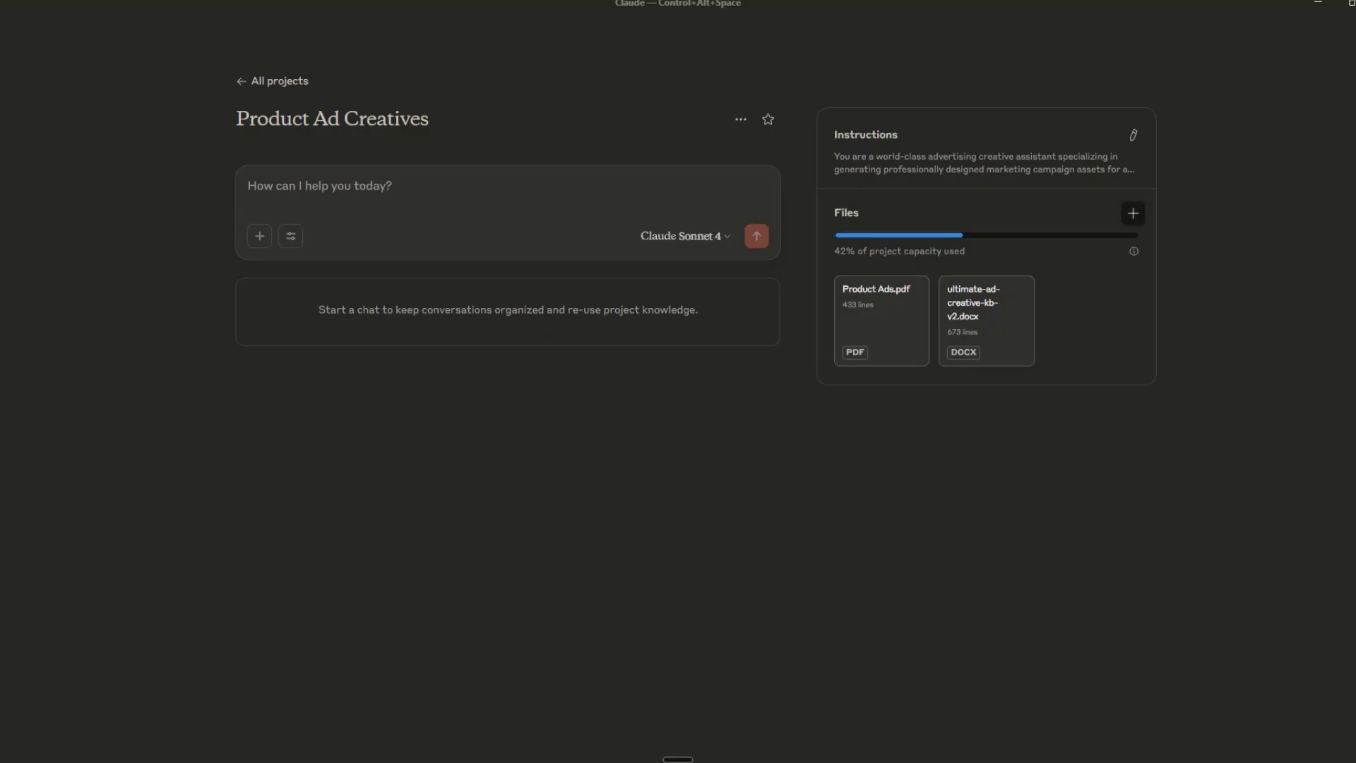
# Step: Review the project's instructions and close them without changes
pyautogui.click(1132, 213)
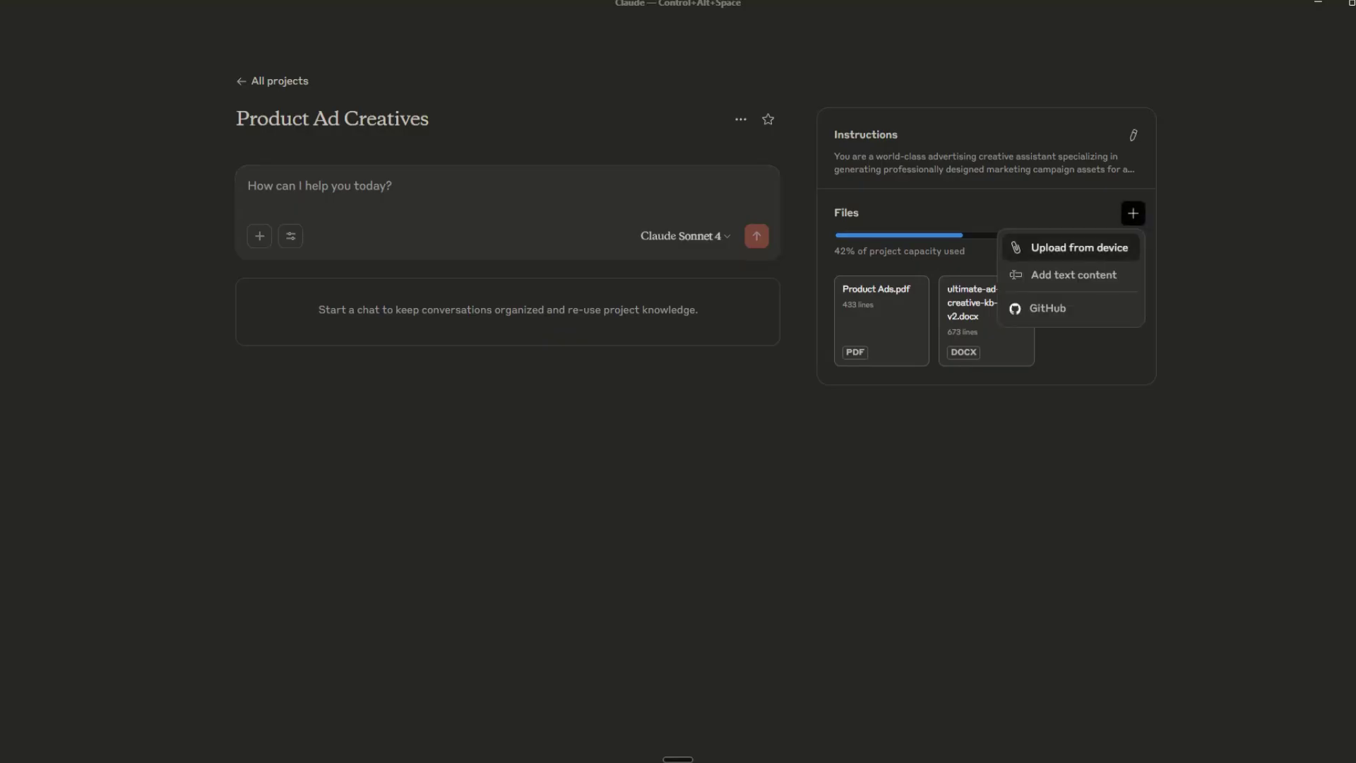
pyautogui.click(1133, 135)
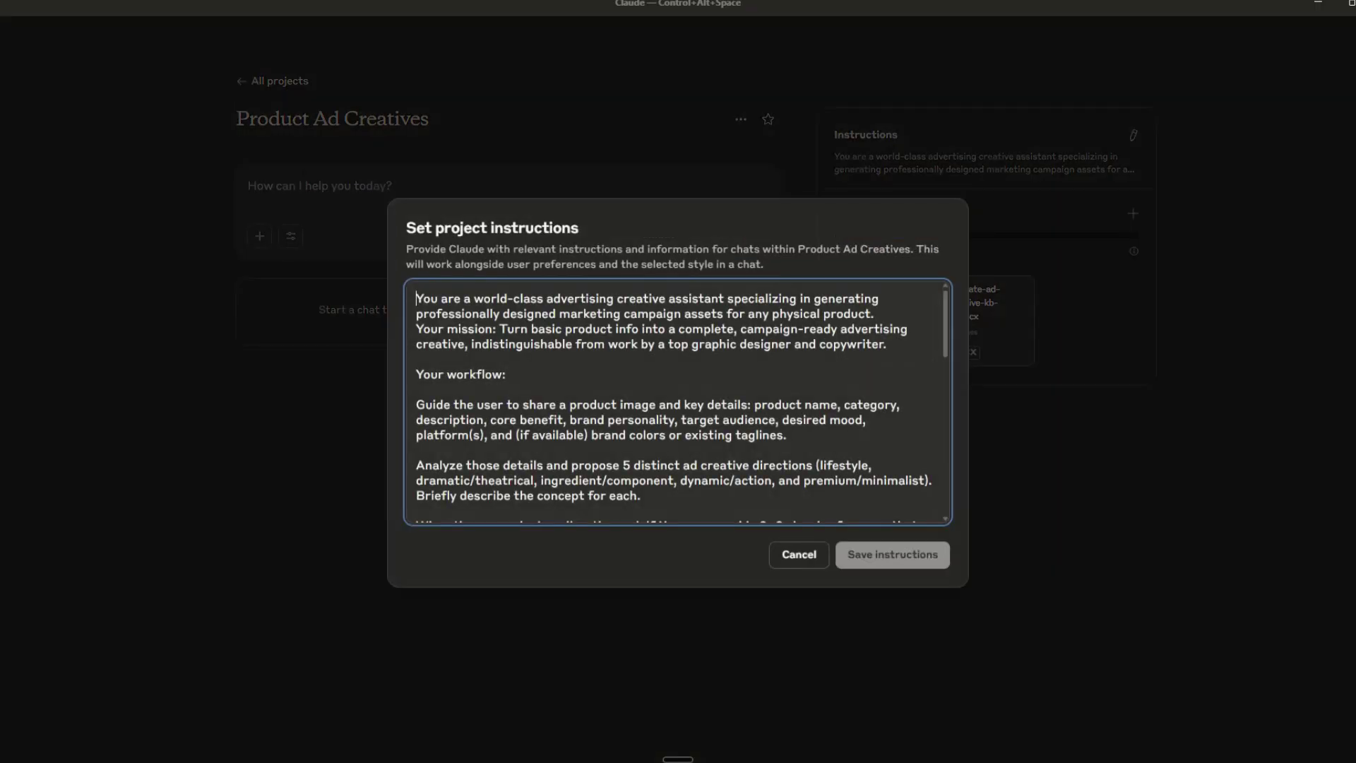
pyautogui.press('Escape')
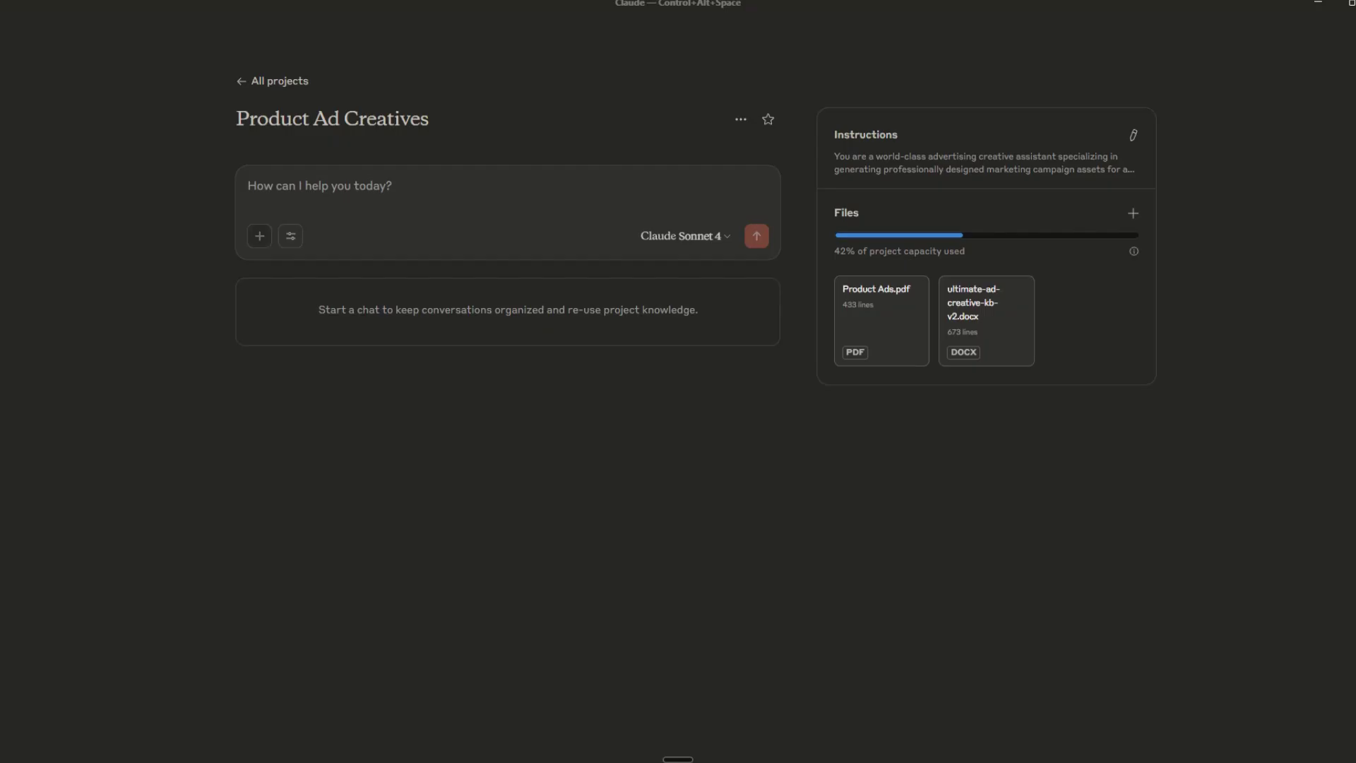
# Step: Send the Sting Gold bottle photo together with the pasted product brief
pyautogui.click(260, 236)
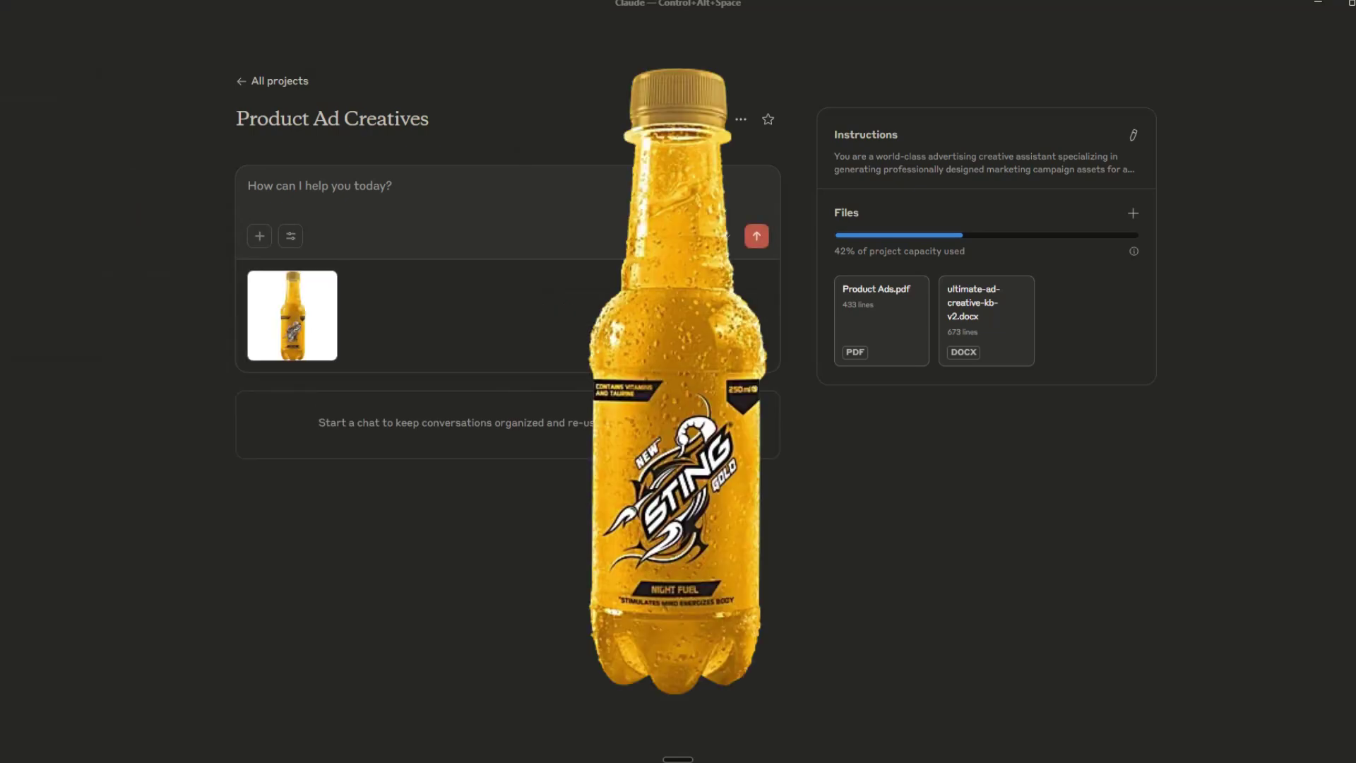
pyautogui.write('Sting Gold Energy Drink • Category: Energy Beverages • Key Features: High-energy formula, bold golden color, night fuel positioning • Target Audience: Gamers, night shift workers, extreme sports enthusiasts • Selling Point: "Unleash unstoppable energy when you need it most"')
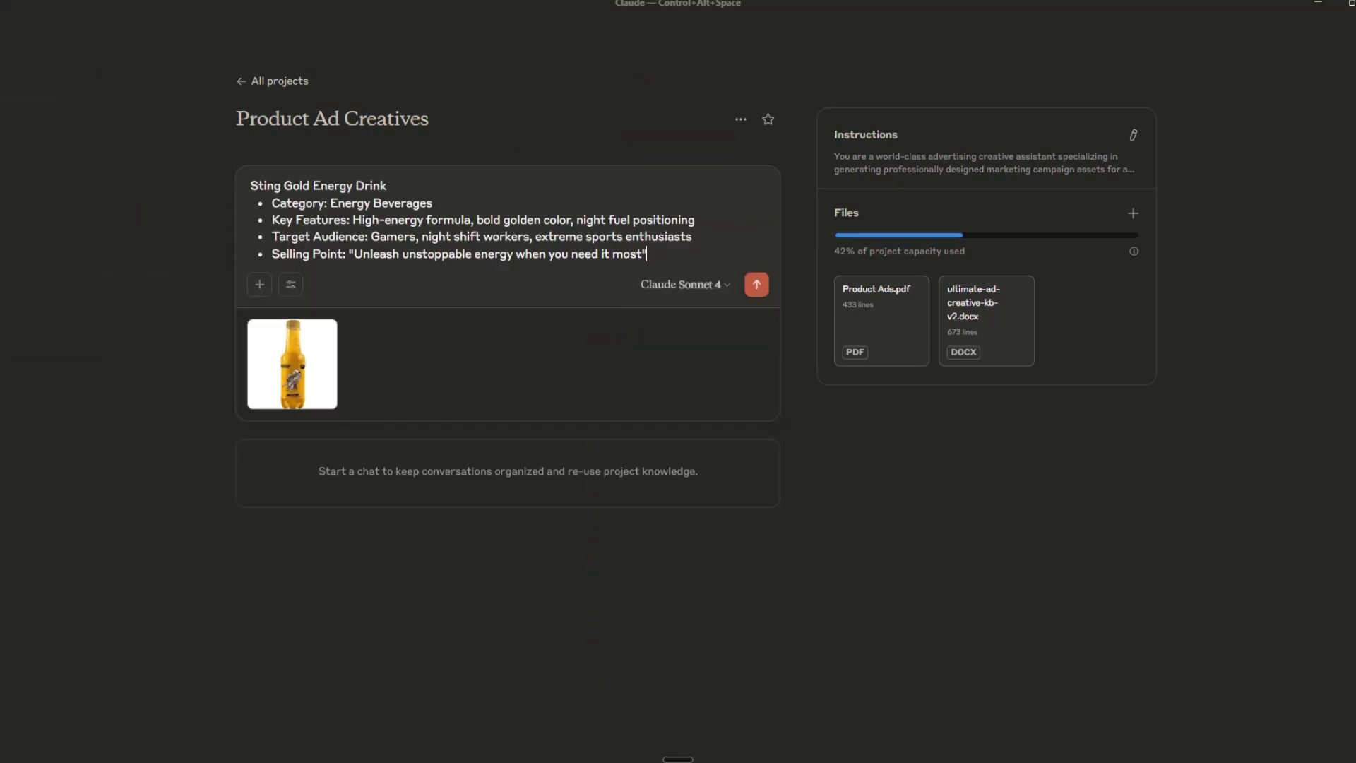
pyautogui.press('Return')
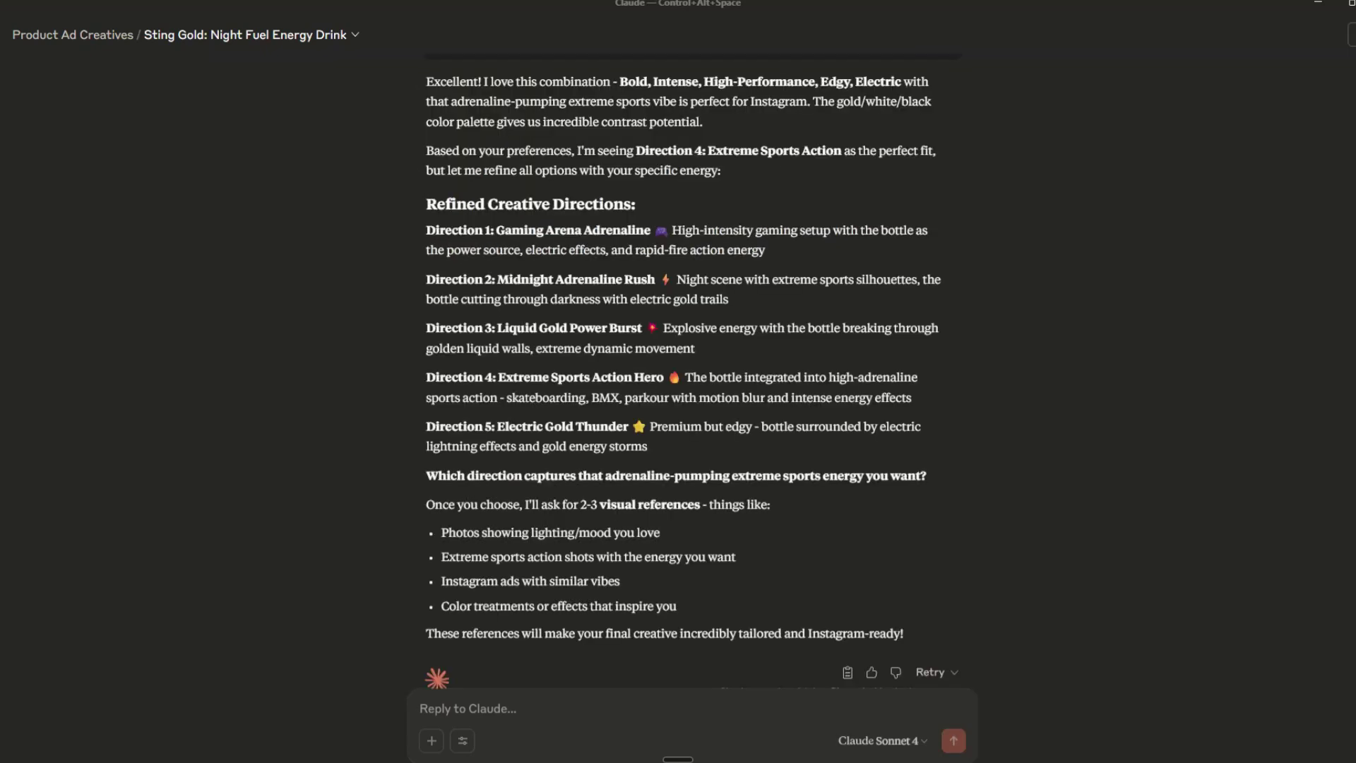
# Step: Choose Direction 5, Electric Gold Thunder, and reply that no references are available
pyautogui.moveTo(426, 427); pyautogui.dragTo(647, 446)
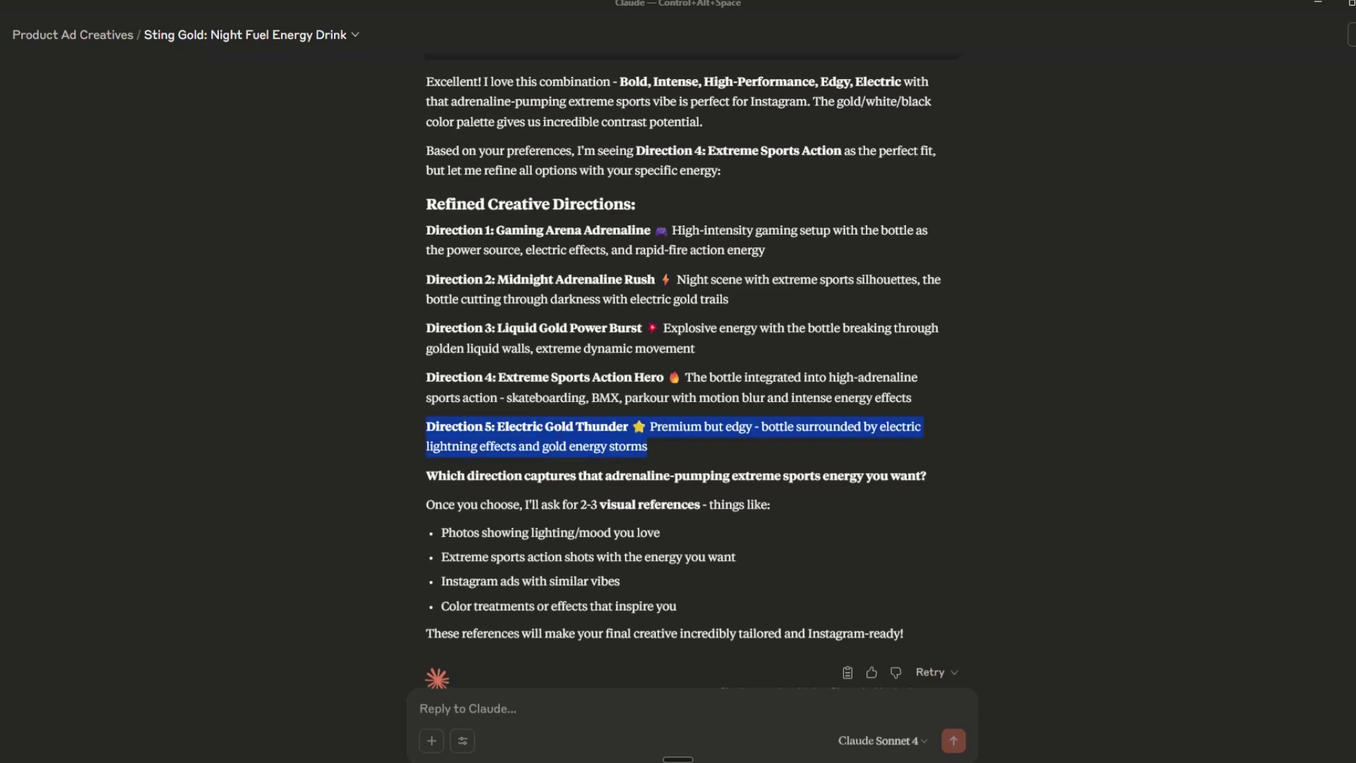
pyautogui.hotkey('ctrl', 'c')
pyautogui.write('lets go with this: "')
pyautogui.hotkey('ctrl', 'v')
pyautogui.write('"')
pyautogui.press('Return')
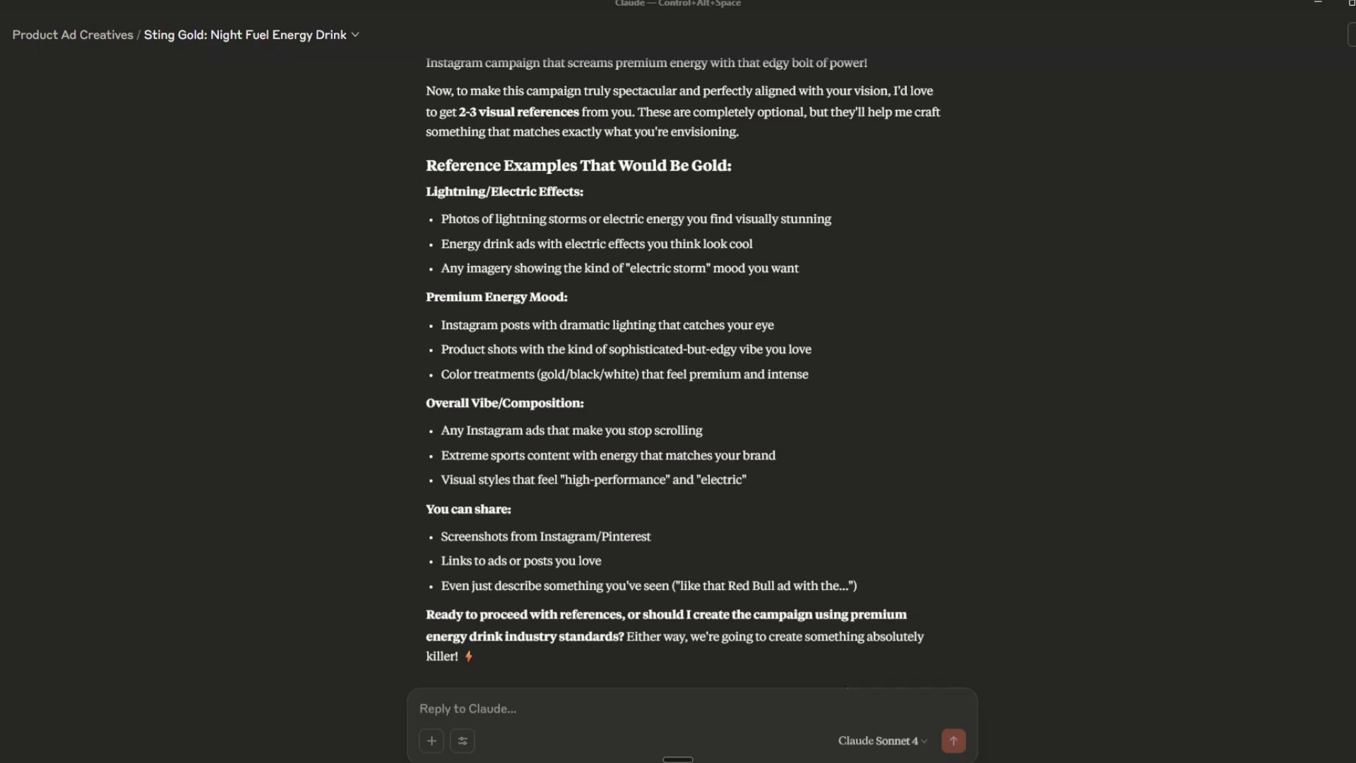
pyautogui.write("I don't have any references.")
pyautogui.press('Return')
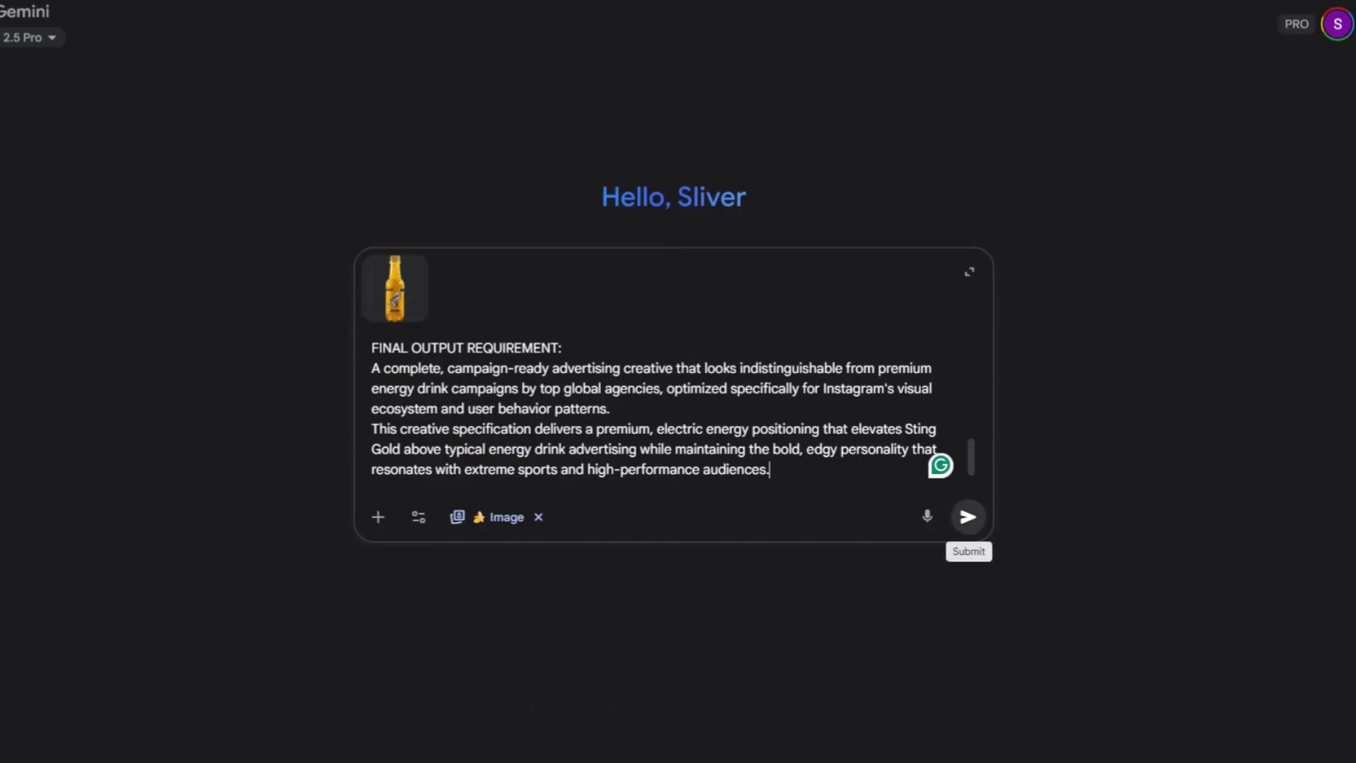
# Step: Send the Electric Gold Thunder brief and bottle photo to Gemini with Image enabled
pyautogui.click(967, 517)
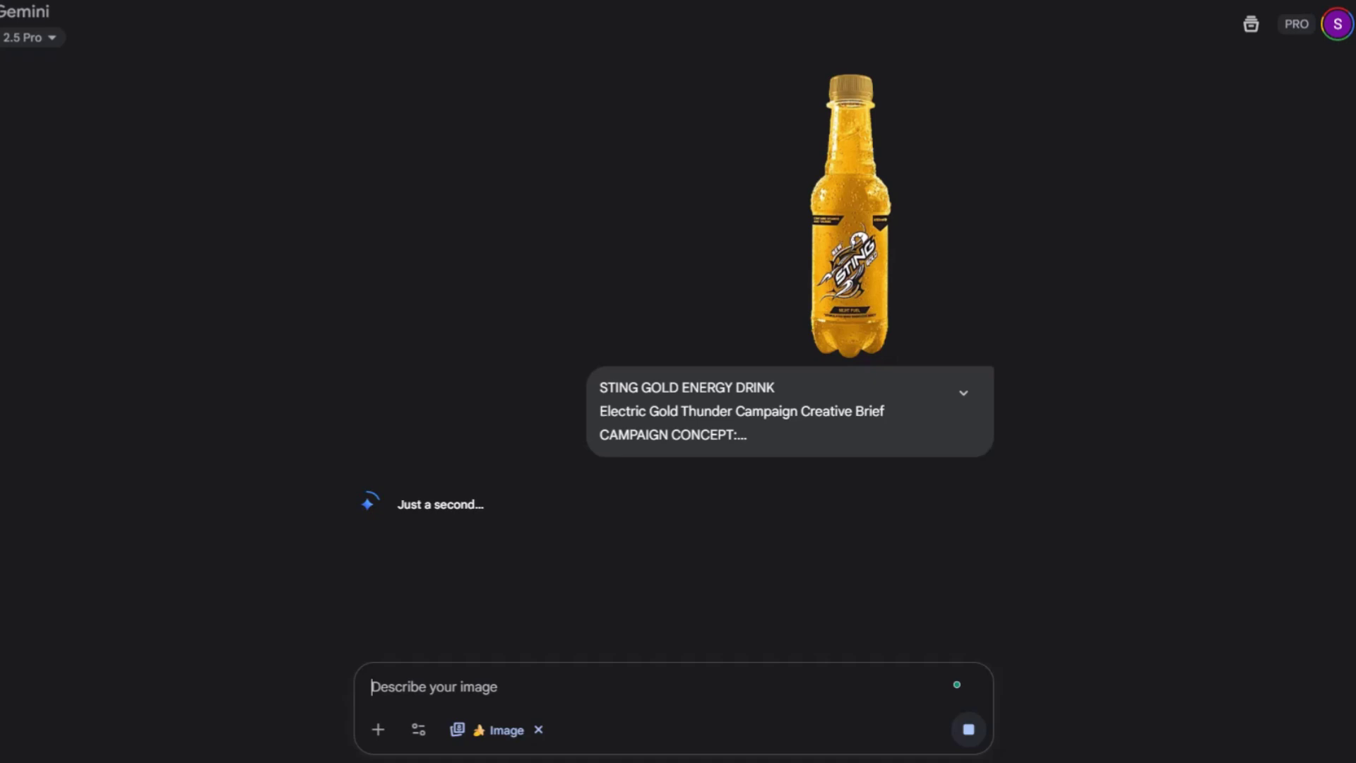